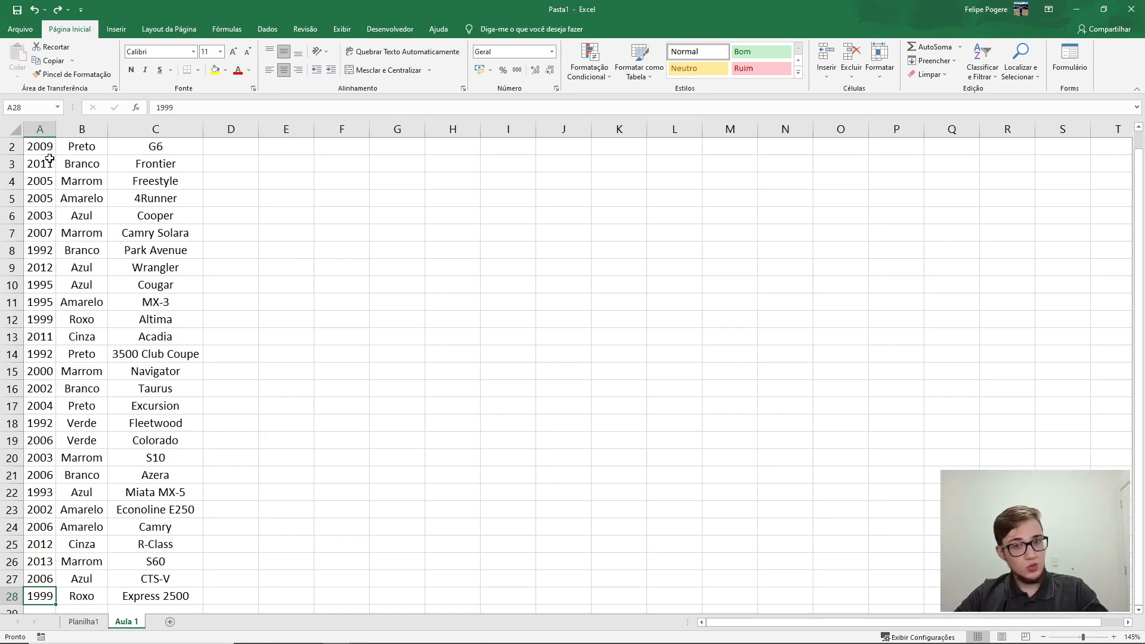
- Go from cell A1 to the last header cell C1, on to the sheet's last column XFD, and back to A1
key("ctrl+Up")
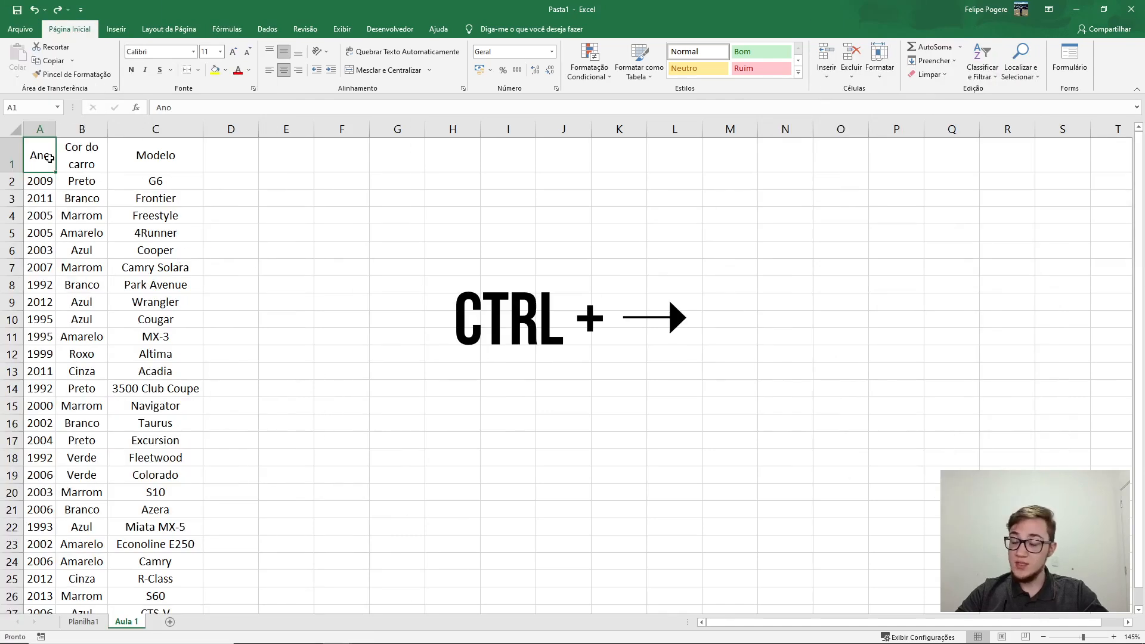
key("ctrl+Right")
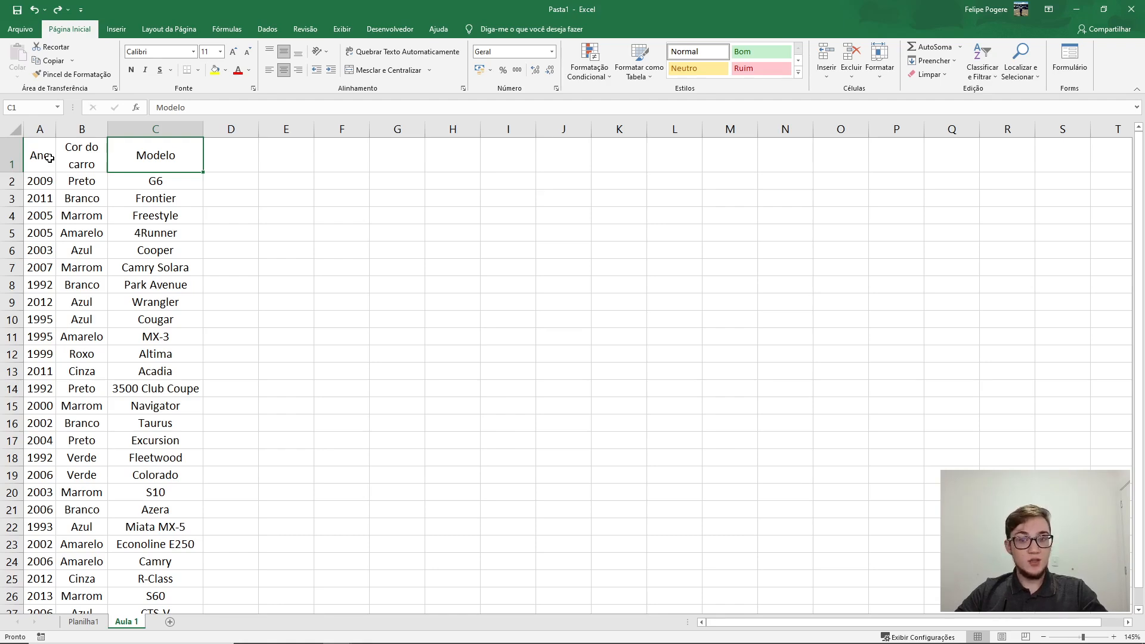
key("ctrl+Right")
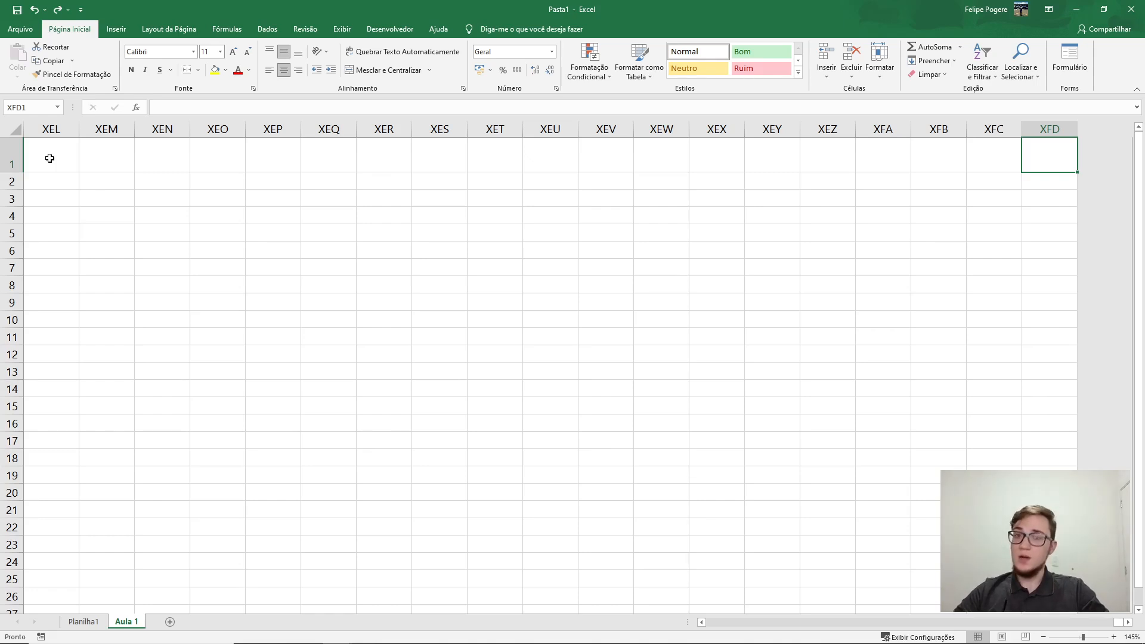
key("ctrl+Left")
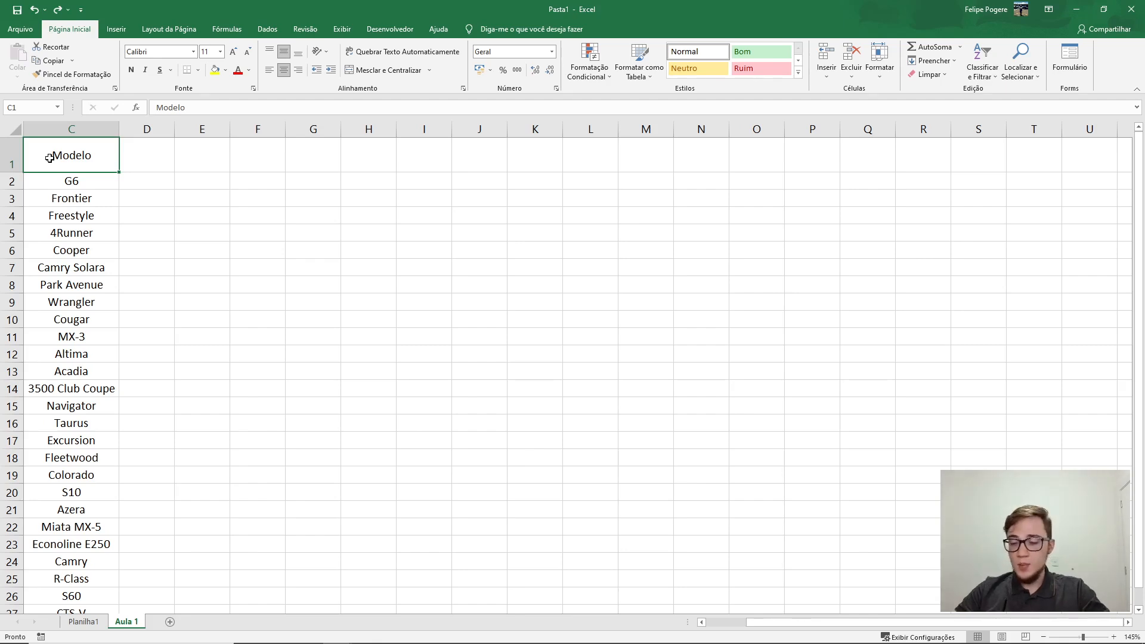
key("ctrl+Left")
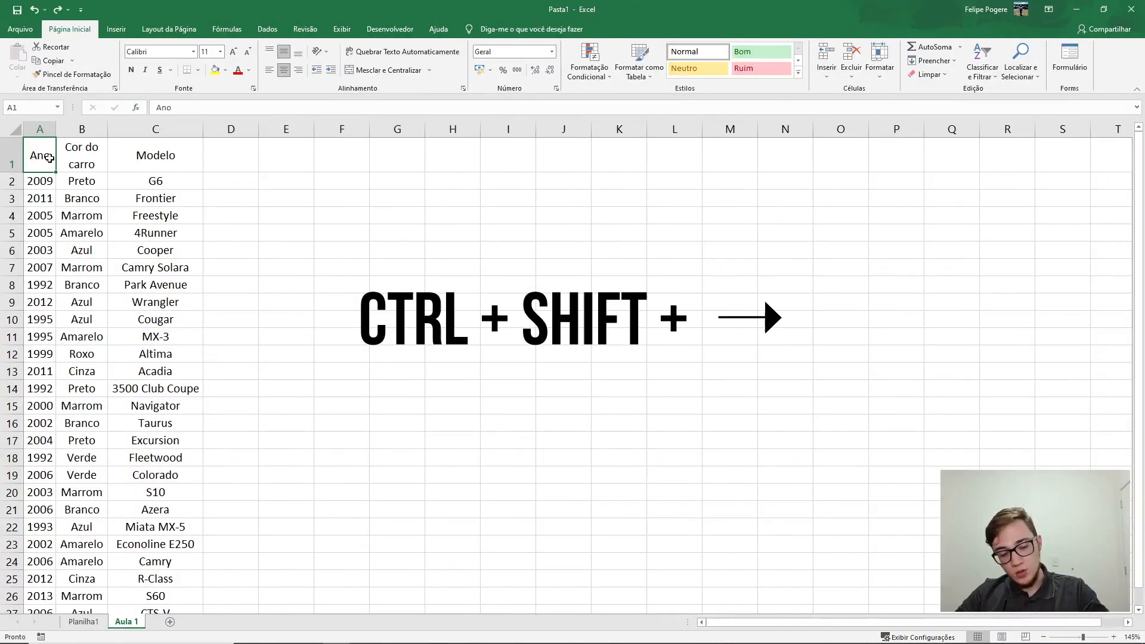
- Select the header row A1:C1, select the whole table A1:C28 instead, and return to cell A1
key("ctrl+shift+Right")
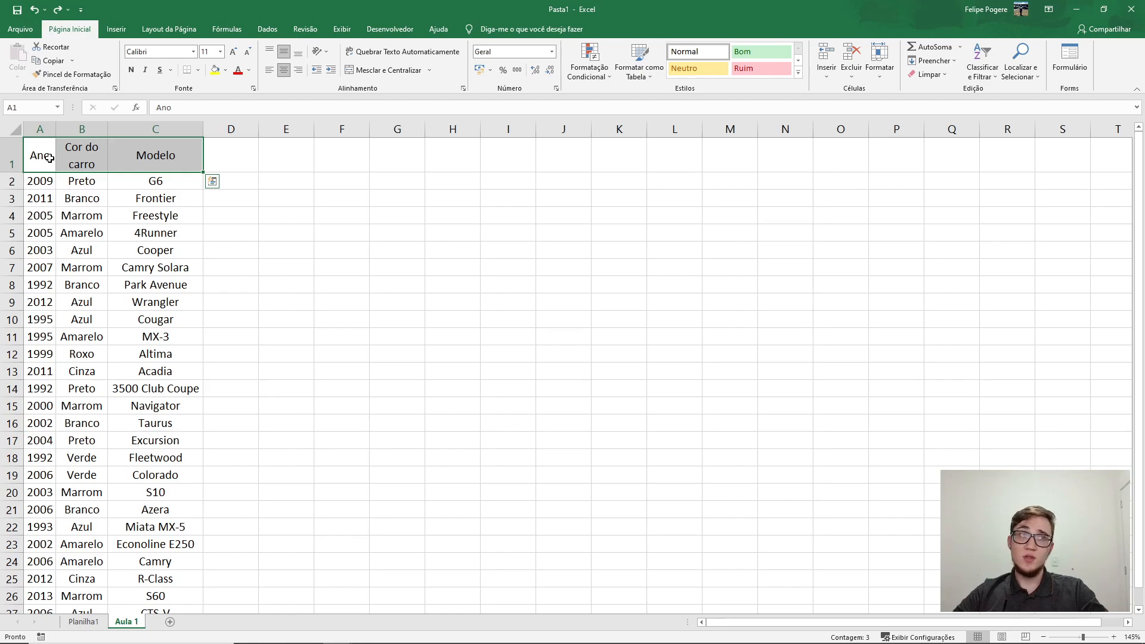
left_click(49, 158)
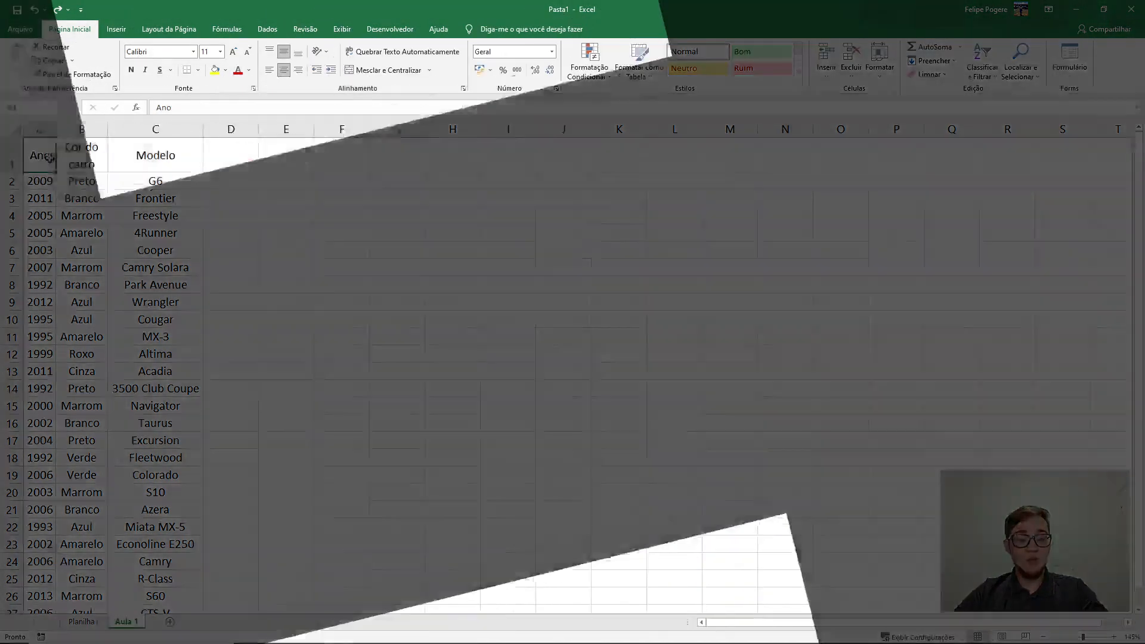
key("ctrl+shift+Down")
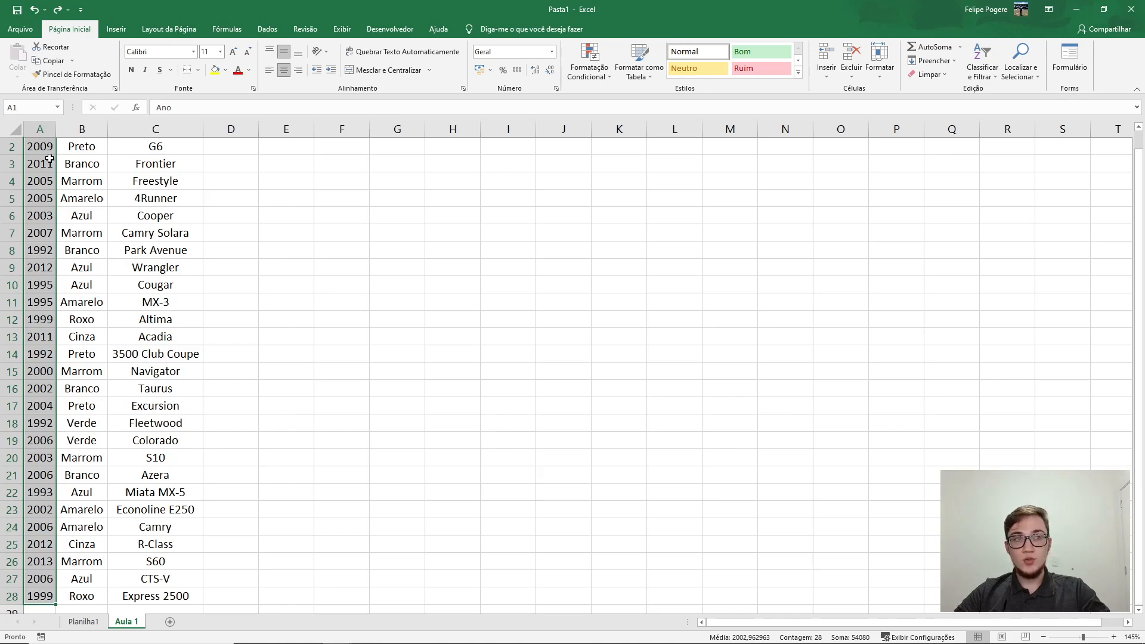
key("ctrl+shift+Right")
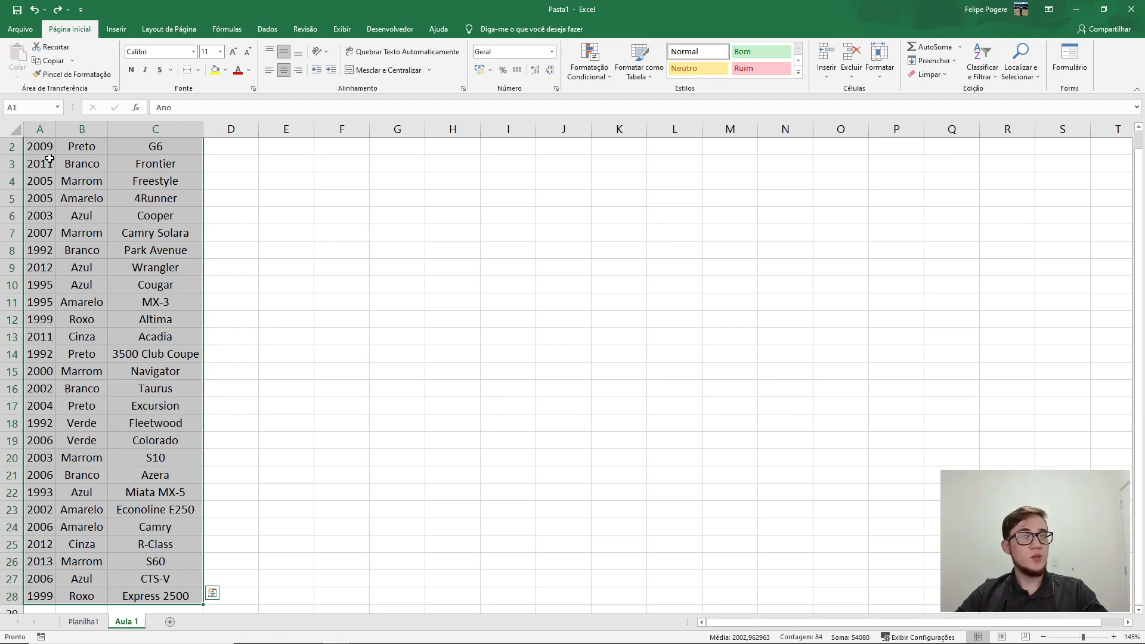
key("ctrl+Home")
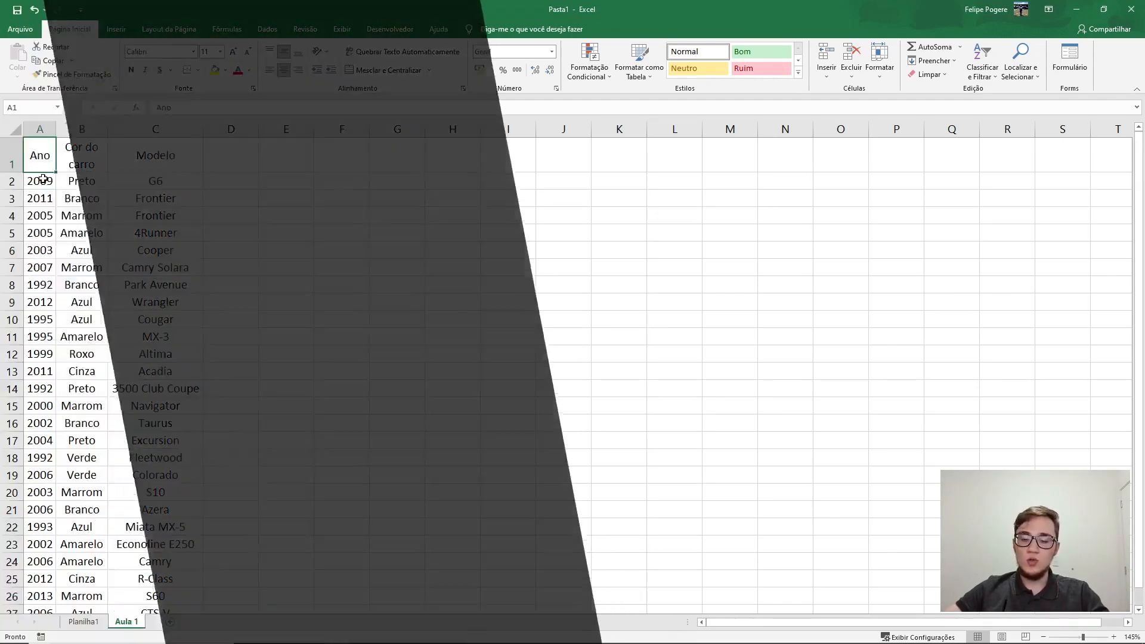
- Search the sheet for 2002 and cycle repeatedly through the matching cells
key("ctrl+u")
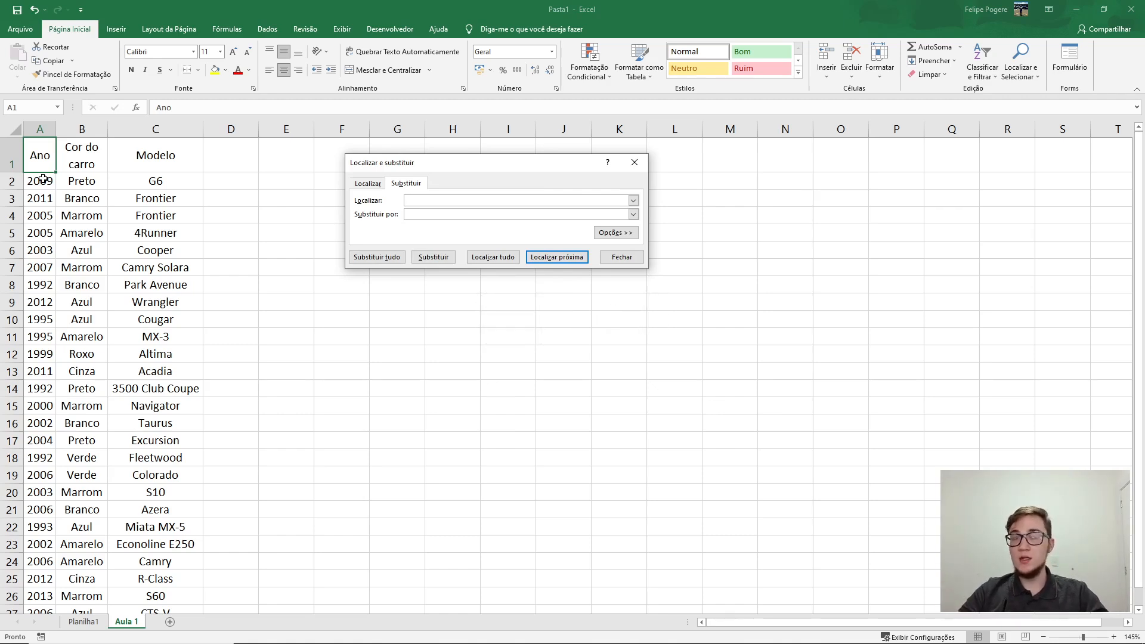
left_click(368, 184)
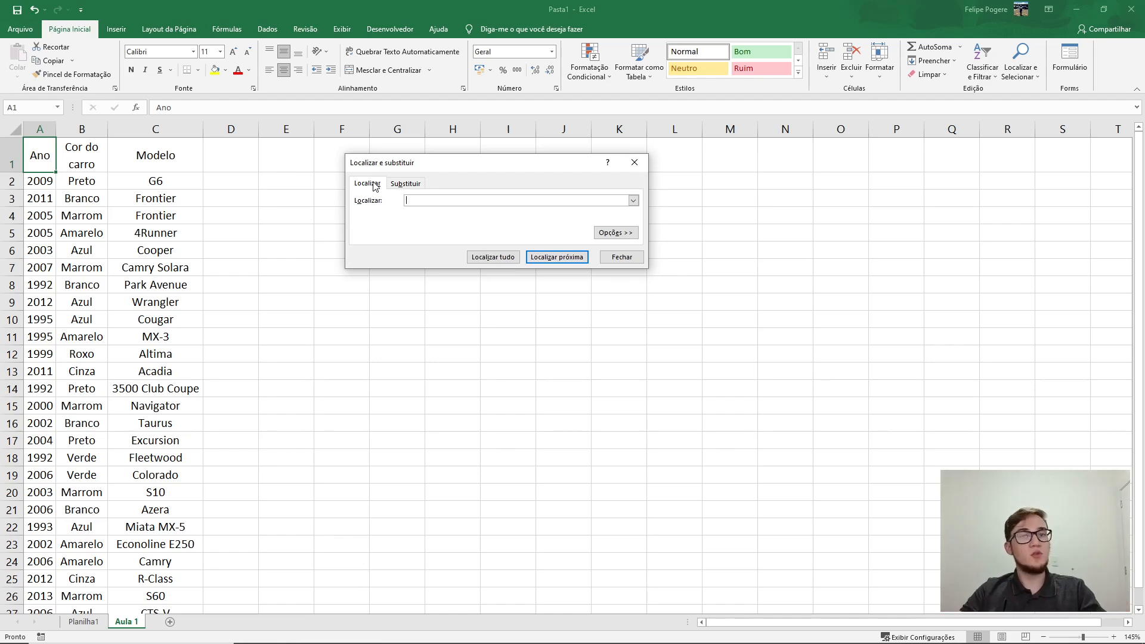
type("2002")
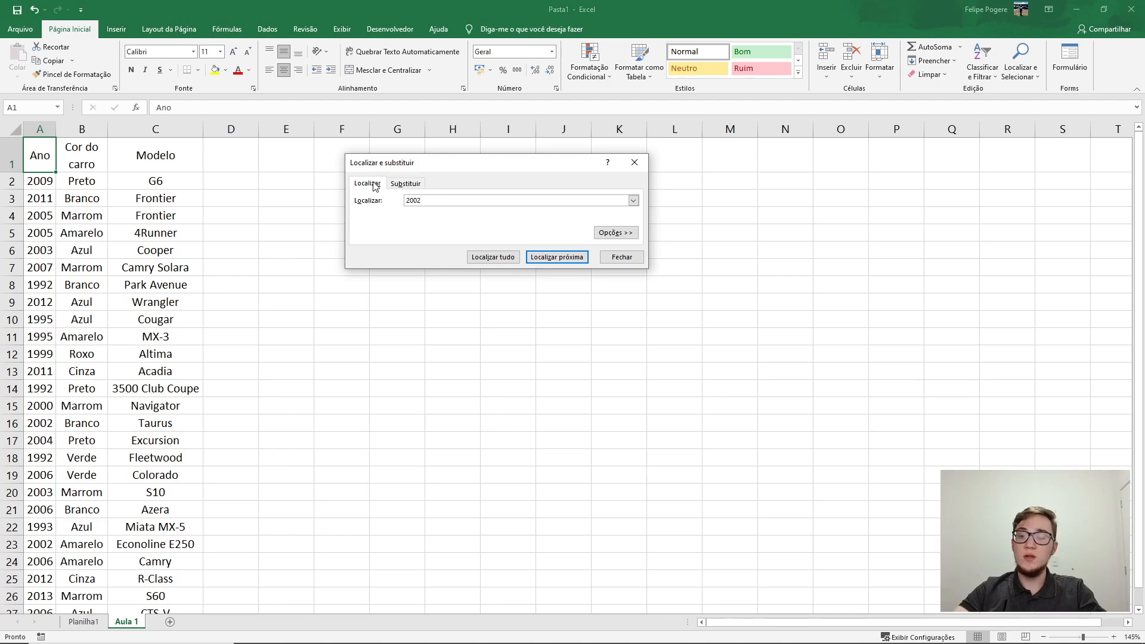
left_click(556, 257)
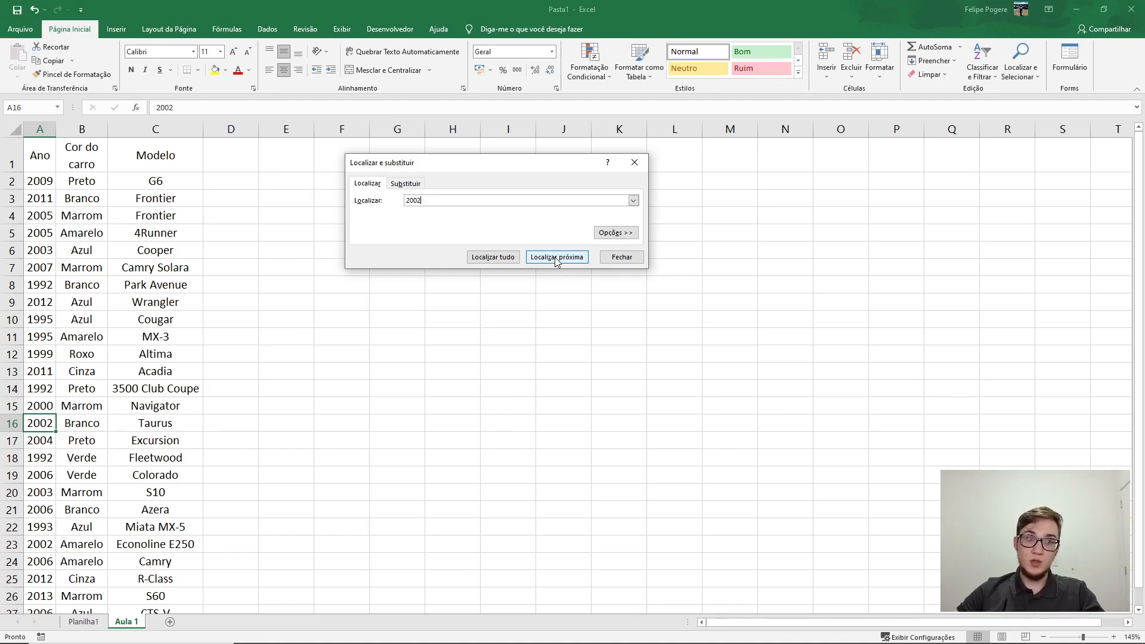
left_click(557, 262)
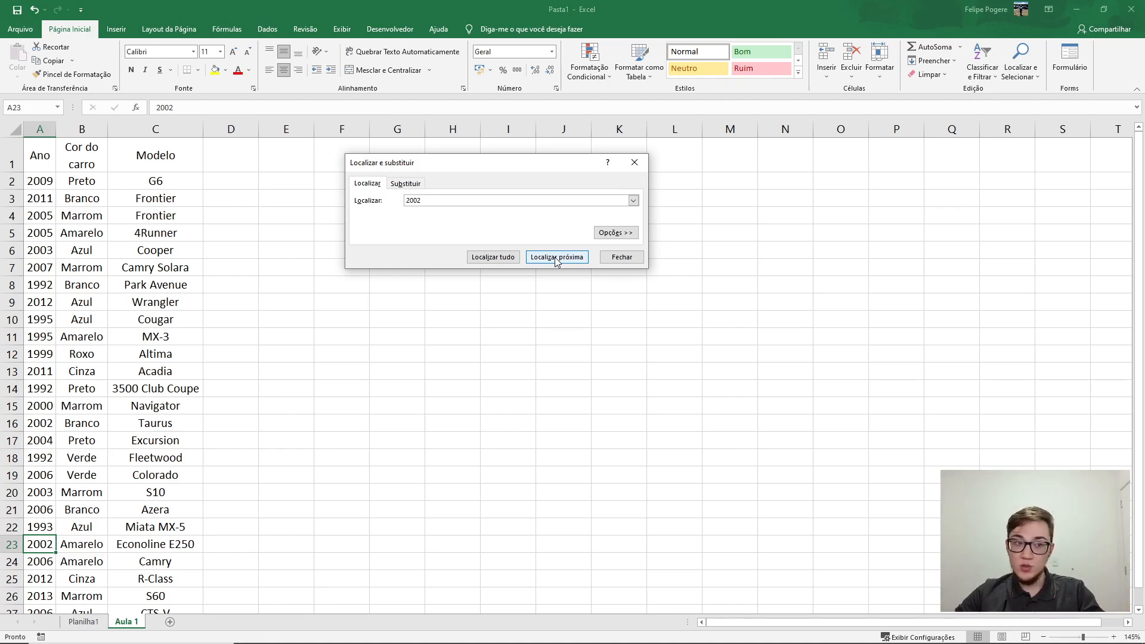
left_click(557, 262)
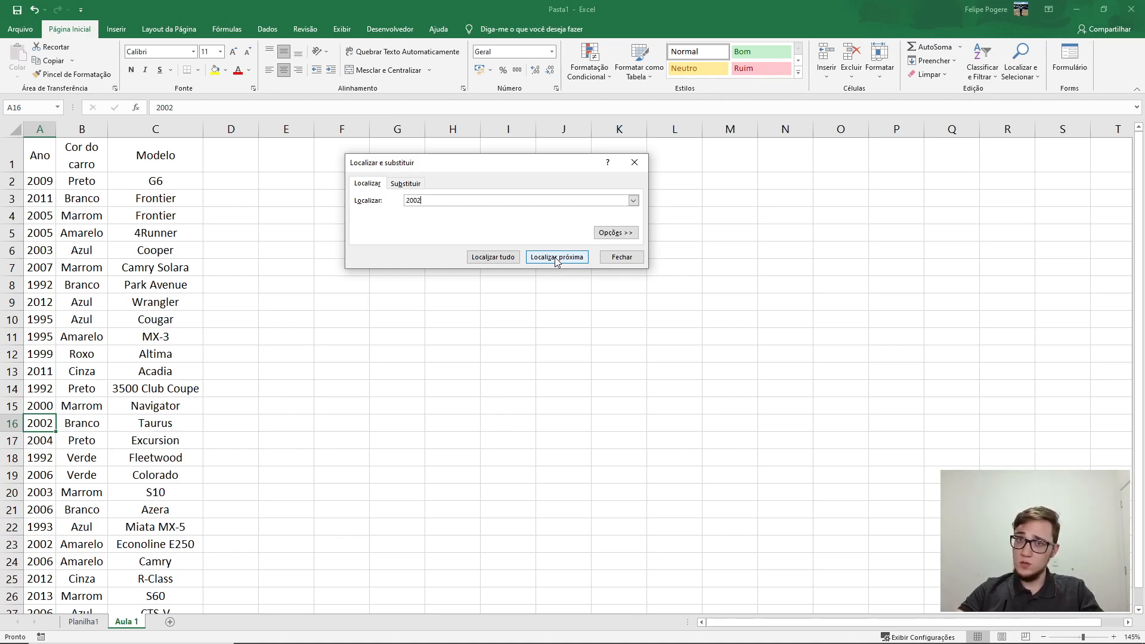
left_click(556, 262)
left_click(557, 262)
left_click(557, 261)
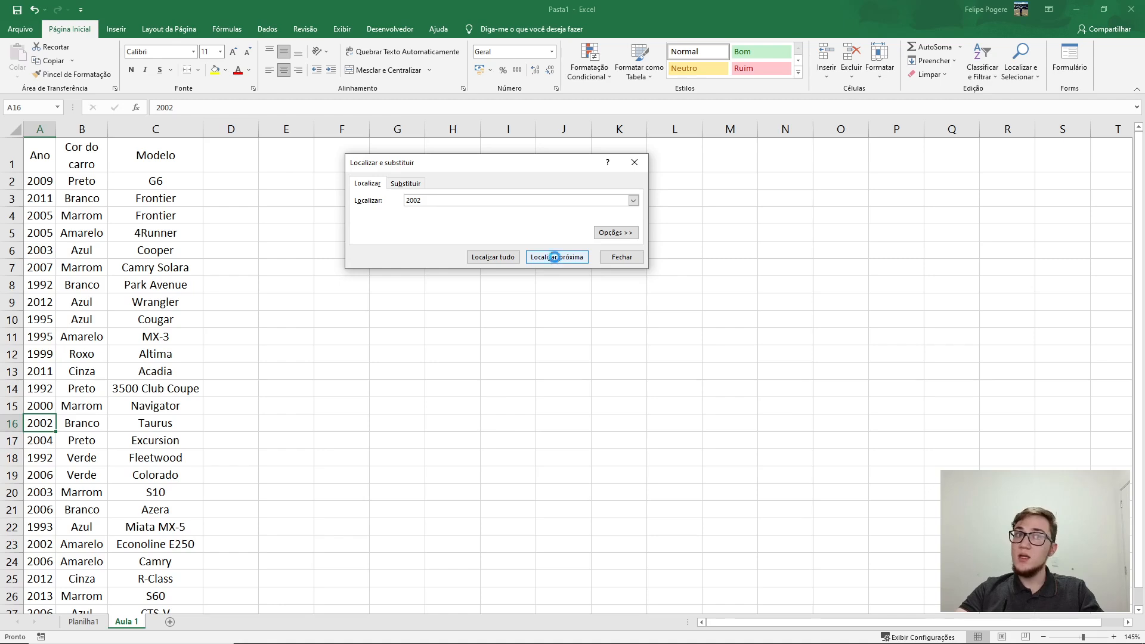
left_click(556, 262)
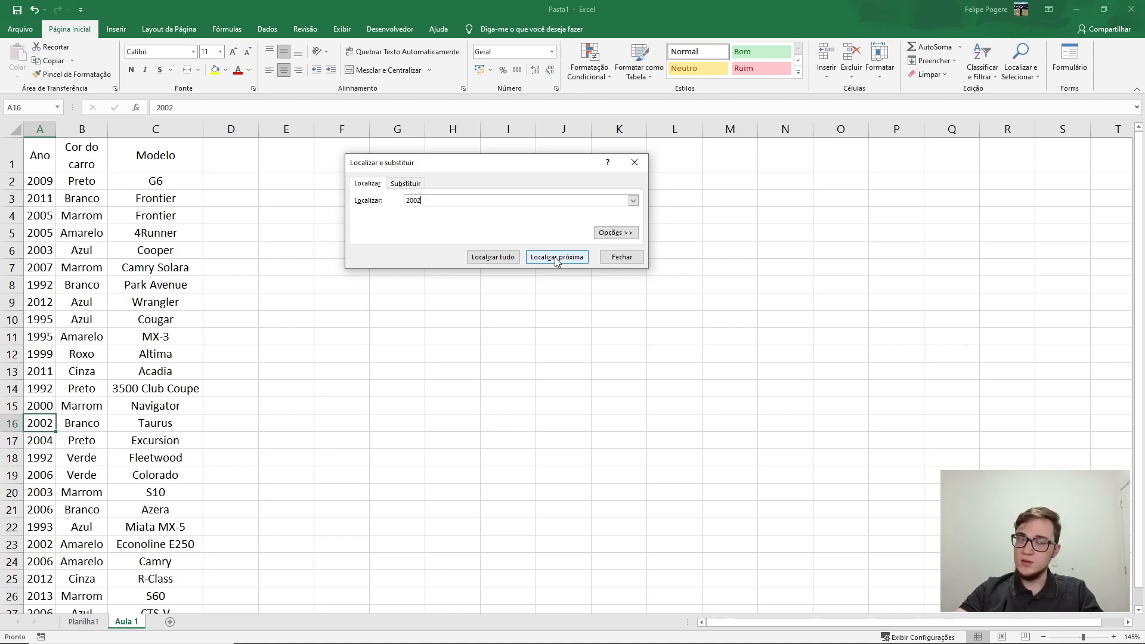
- Replace every 2002 in the sheet with 2010, and find all cells containing 2010
left_click(407, 183)
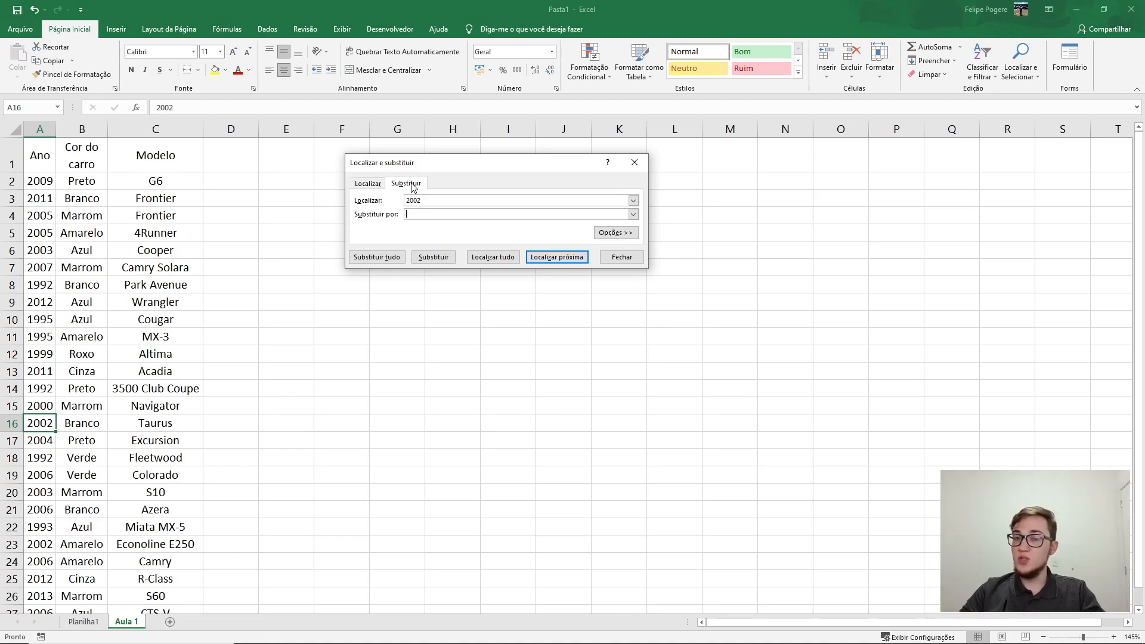
type("2010")
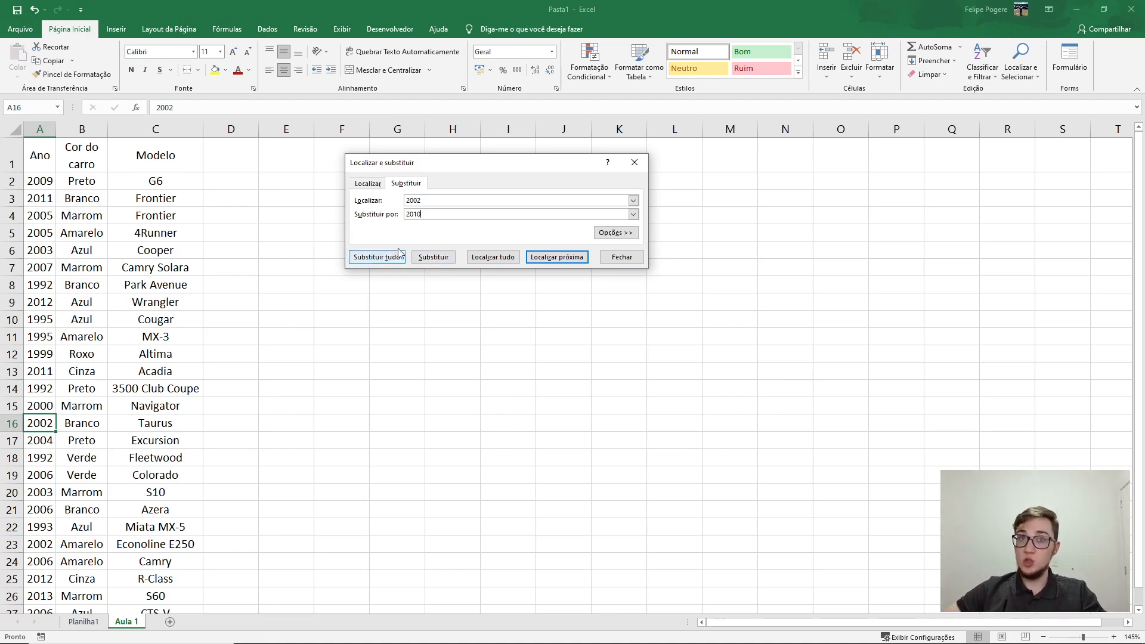
left_click(381, 257)
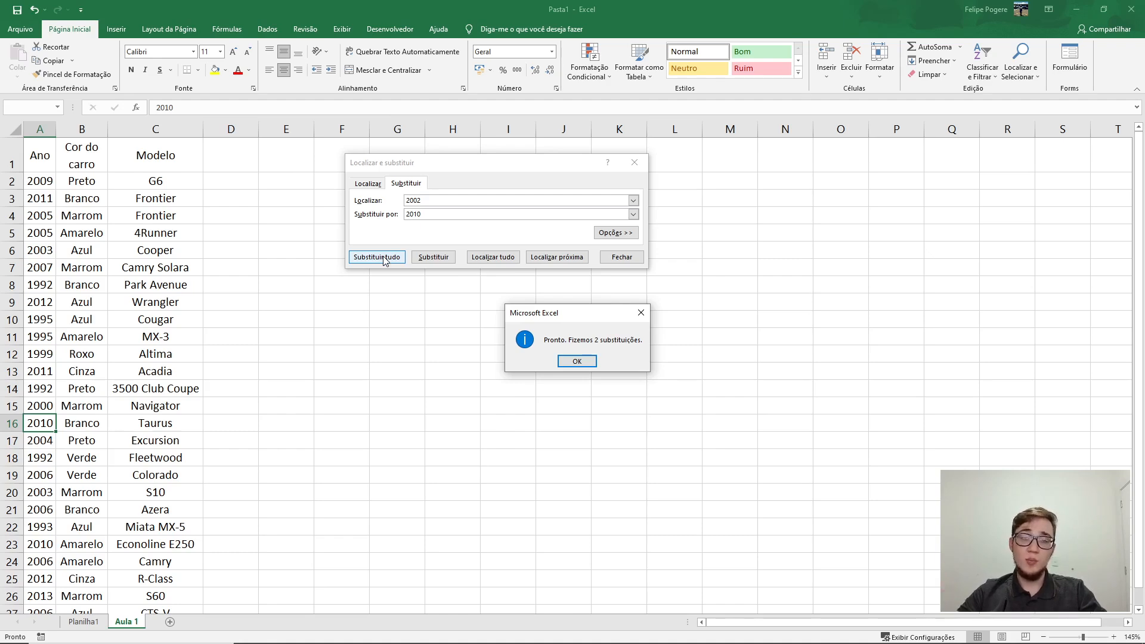
key("Return")
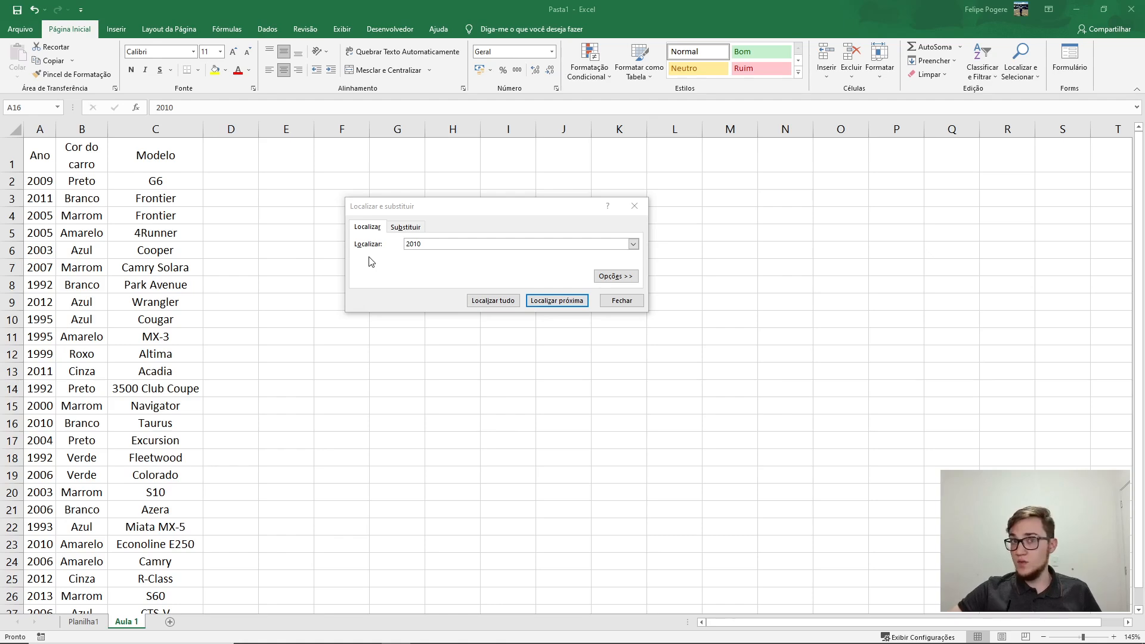
left_click(492, 303)
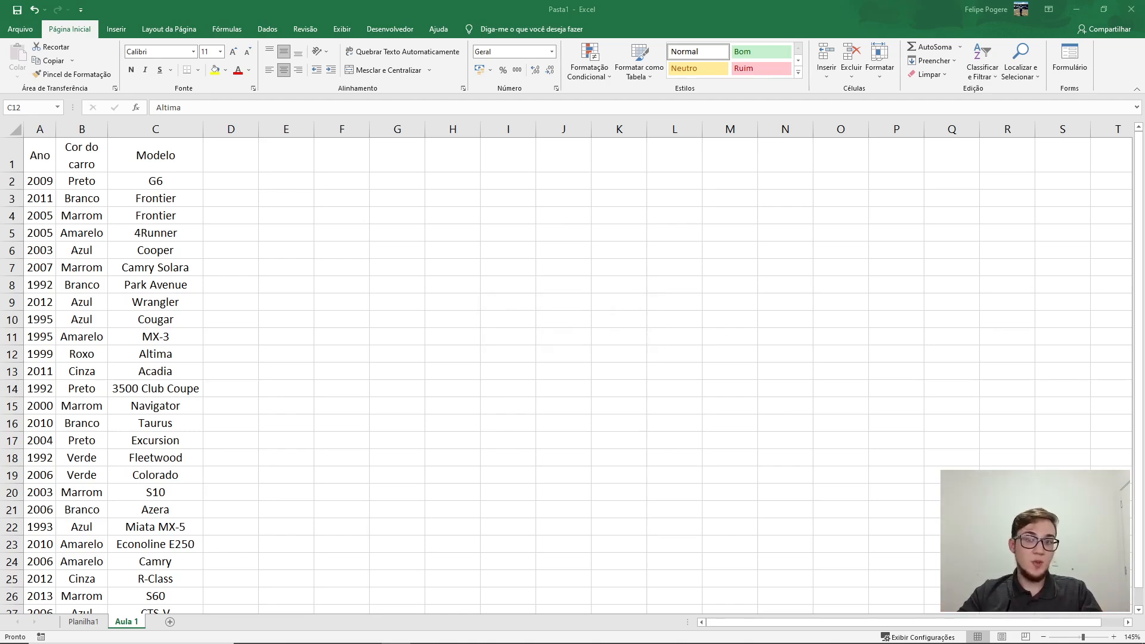
- View the available folders for saving the workbook under a new name, and return to the sheet without saving
left_click(22, 36)
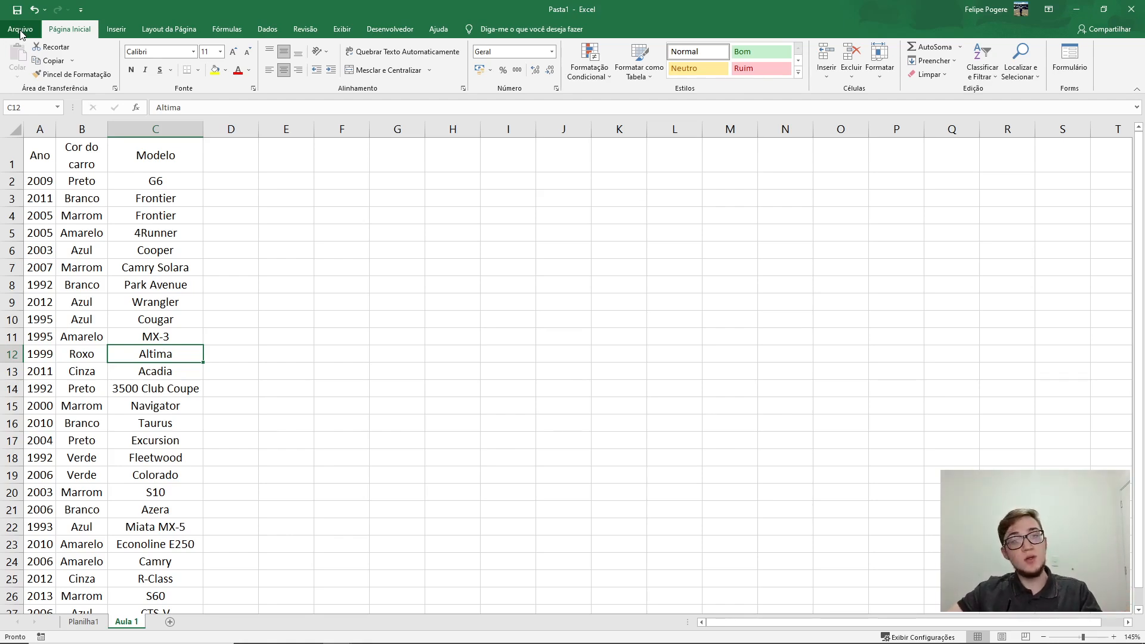
left_click(21, 31)
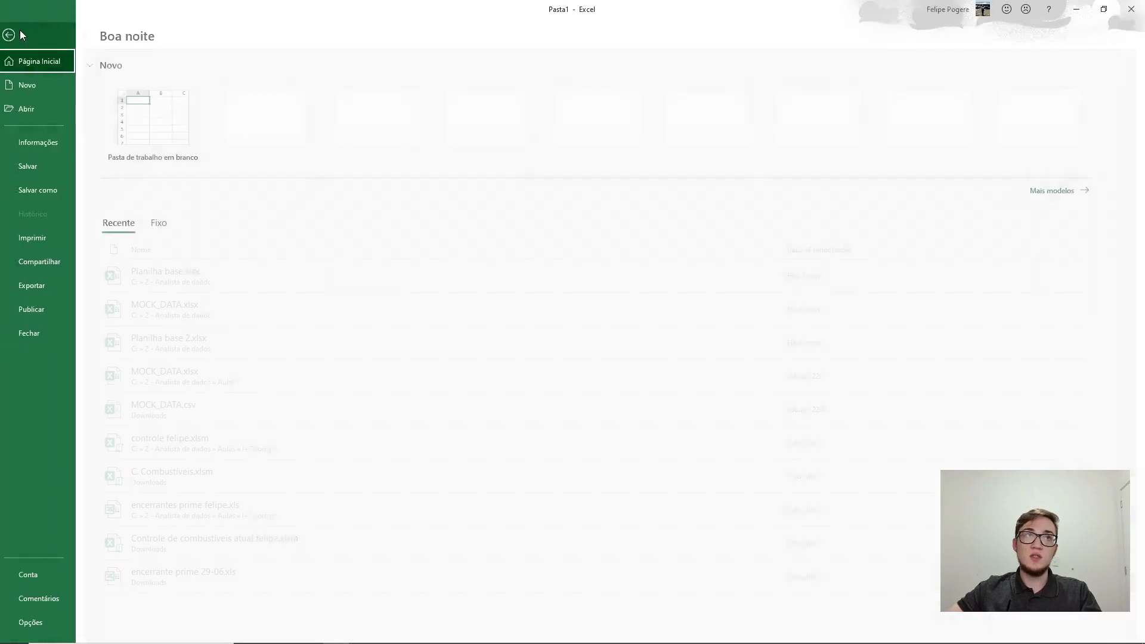
left_click(64, 188)
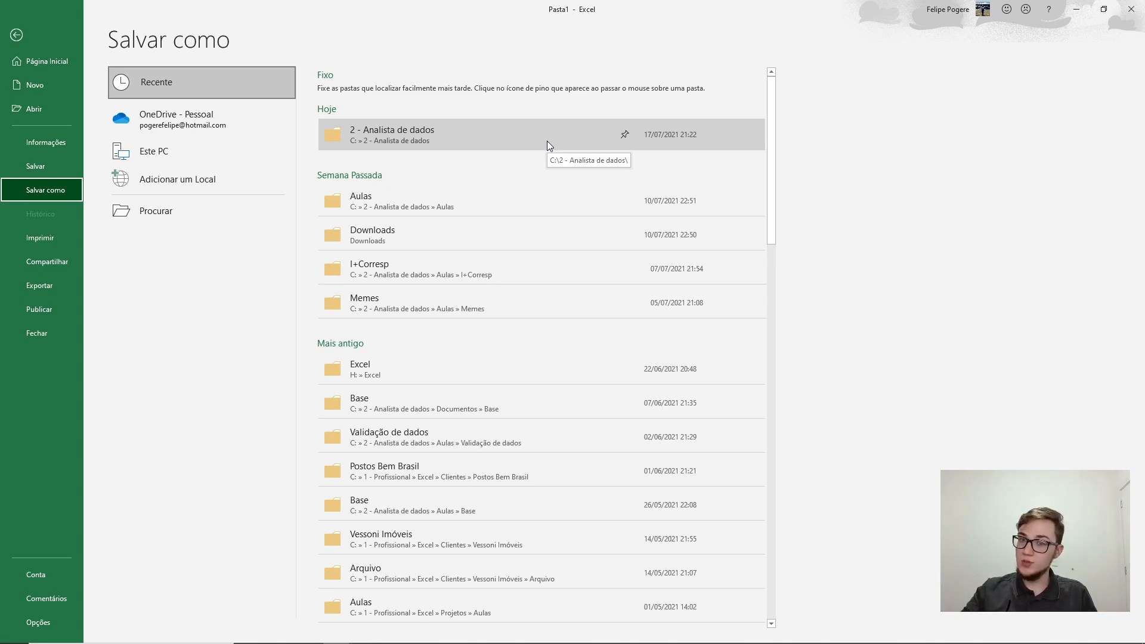
left_click(16, 36)
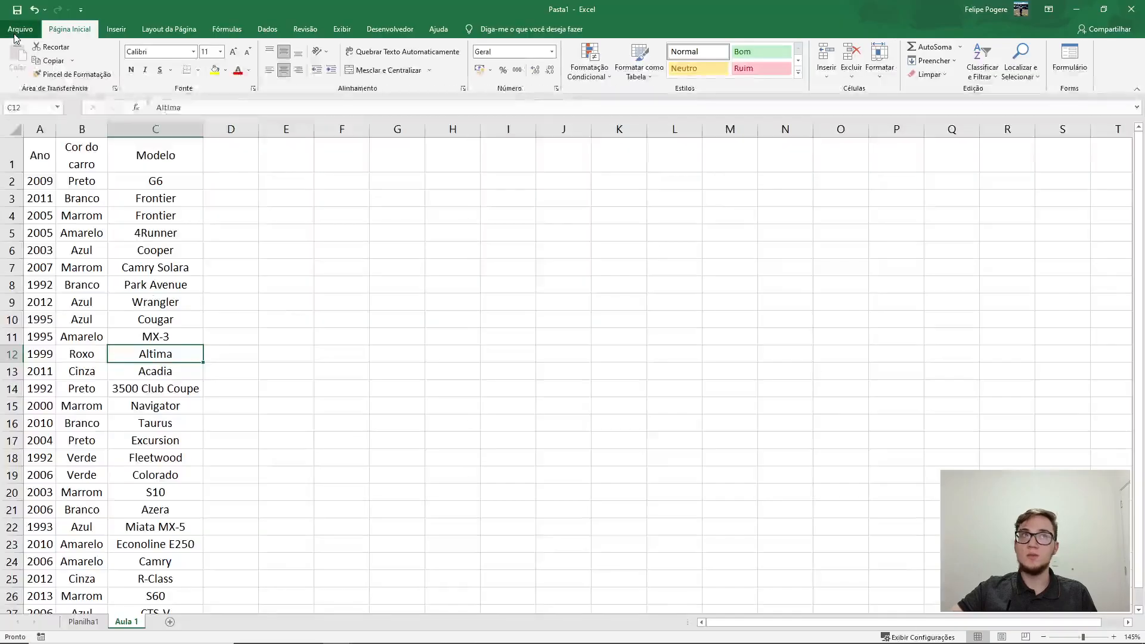
- Undo the replacement of 2002 with 2010 and redo it
key("ctrl+z")
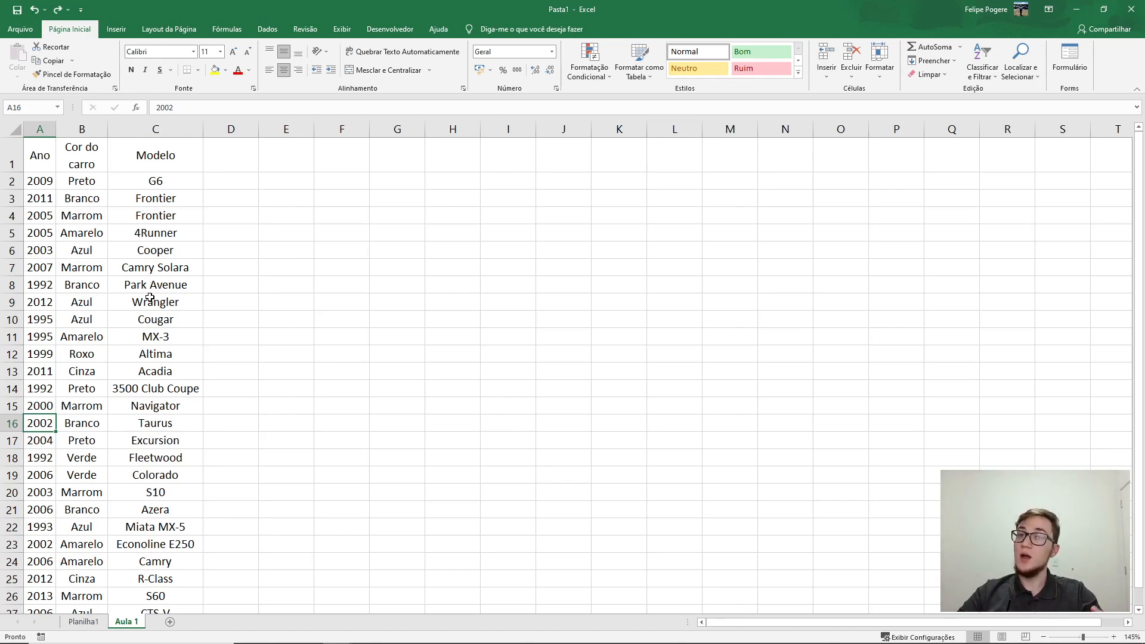
key("ctrl+y")
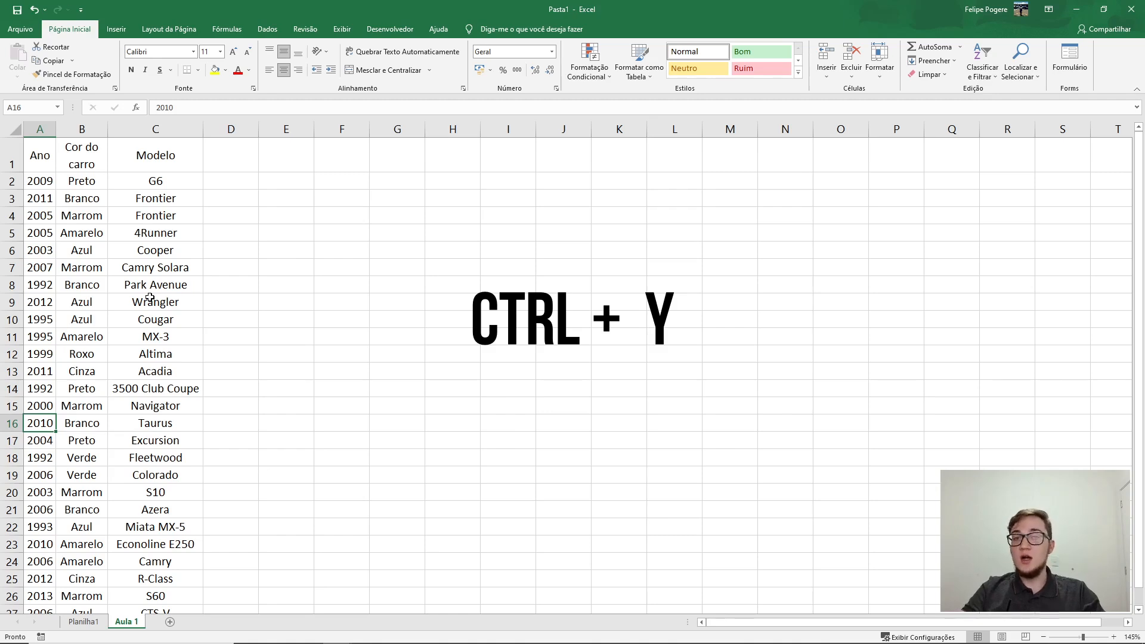